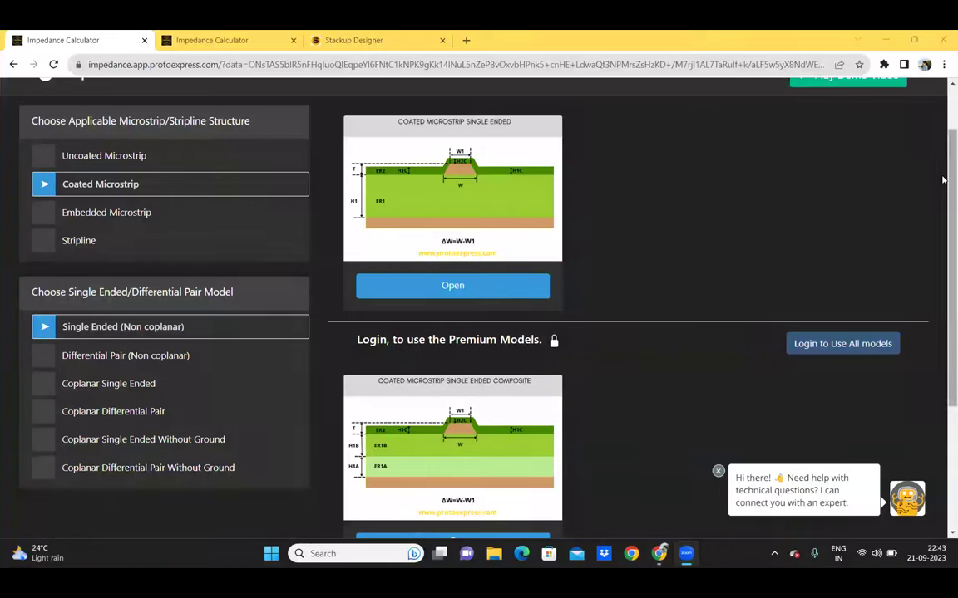
Select Coated Microstrip as the structure, keeping the Single Ended (Non coplanar) model
{"action": "left_click_drag", "start_coordinate": [942, 197], "coordinate": [942, 177]}
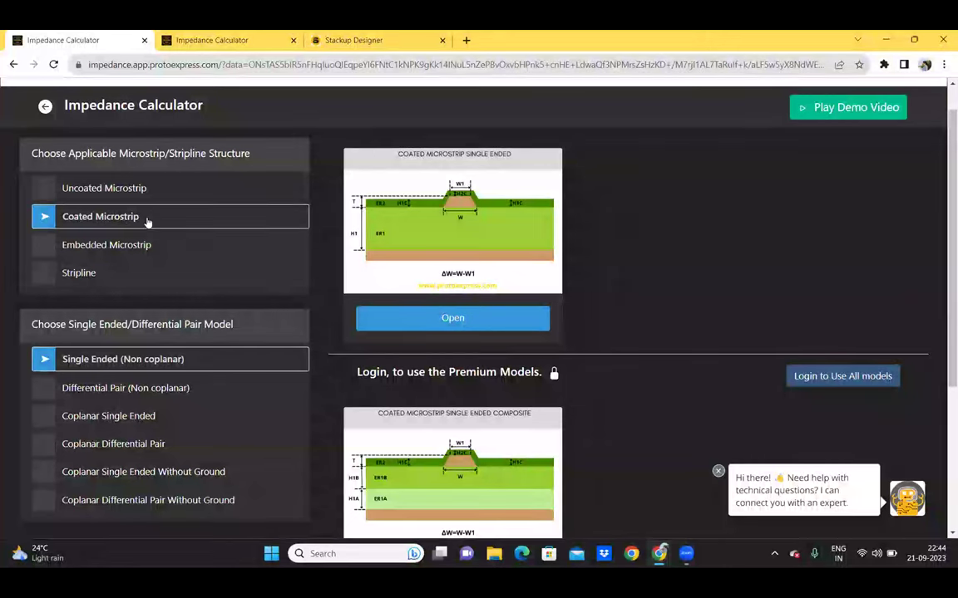
Change the coated microstrip model to Differential Pair (Non coplanar)
{"action": "left_click", "coordinate": [180, 398]}
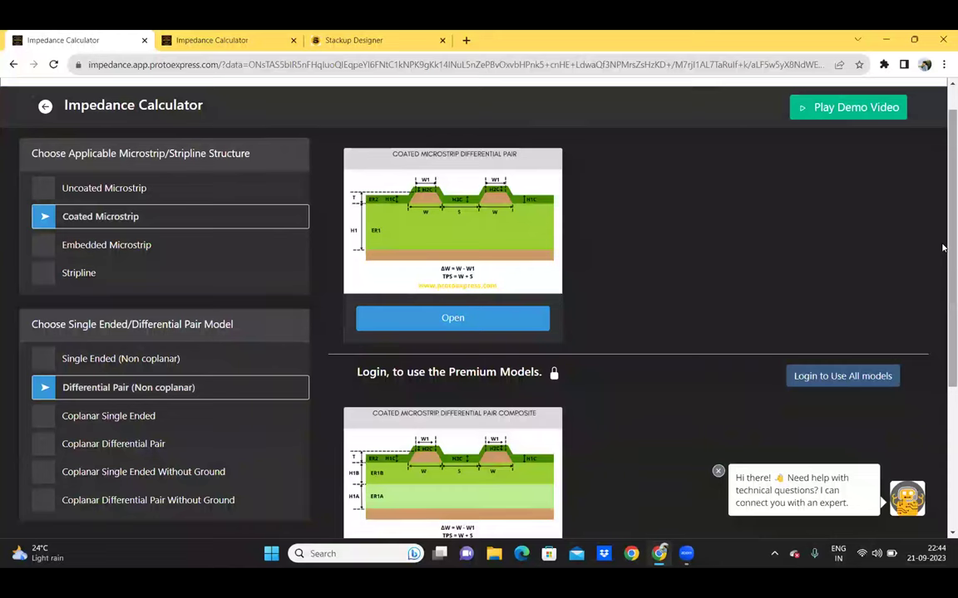
{"action": "scroll", "coordinate": [881, 283], "scroll_direction": "down", "scroll_amount": 1}
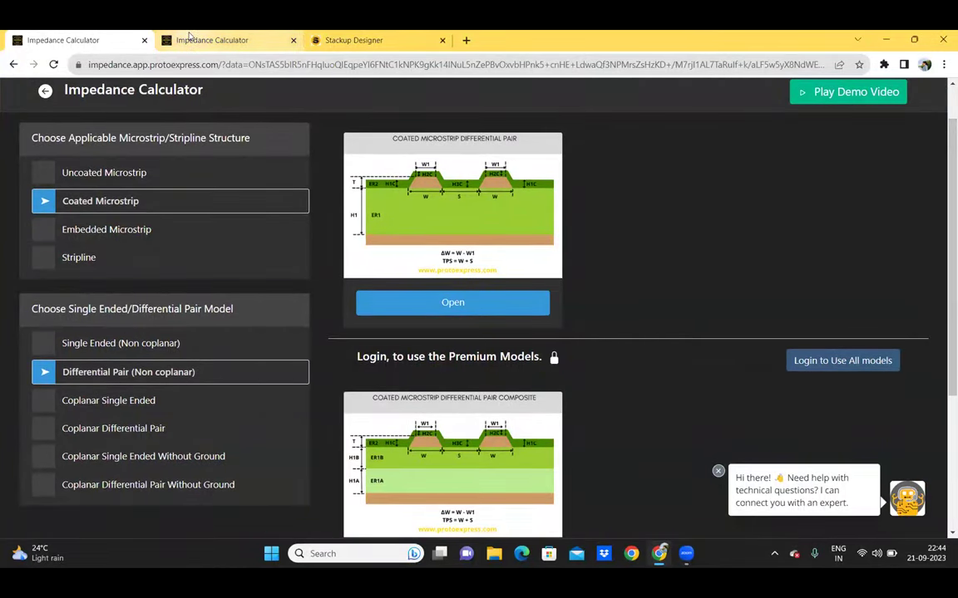
Bring up the Coated Microstrip Differential Pair calculator and keep mils as the unit
{"action": "left_click", "coordinate": [190, 38]}
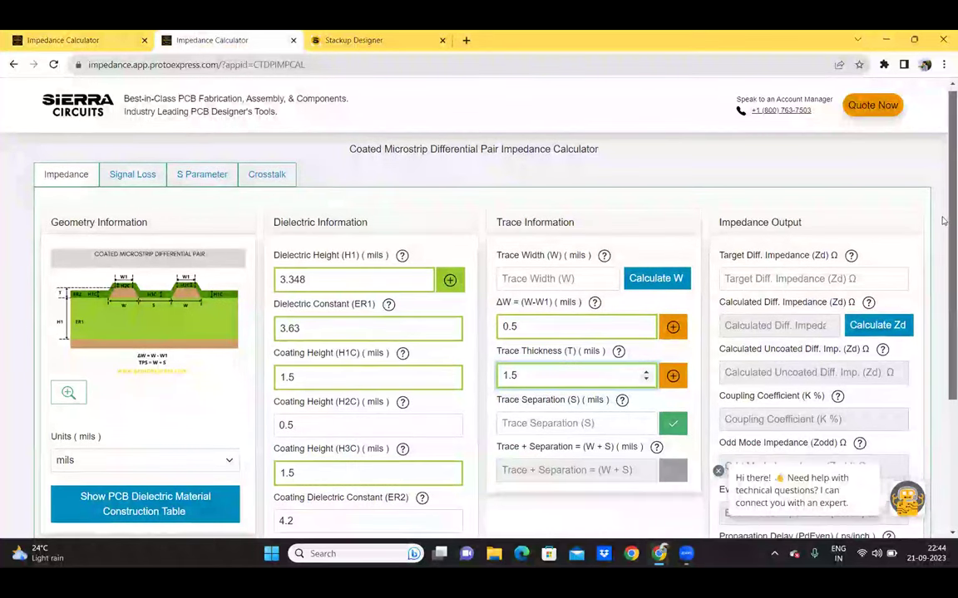
{"action": "scroll", "coordinate": [943, 220], "scroll_direction": "down", "scroll_amount": 1}
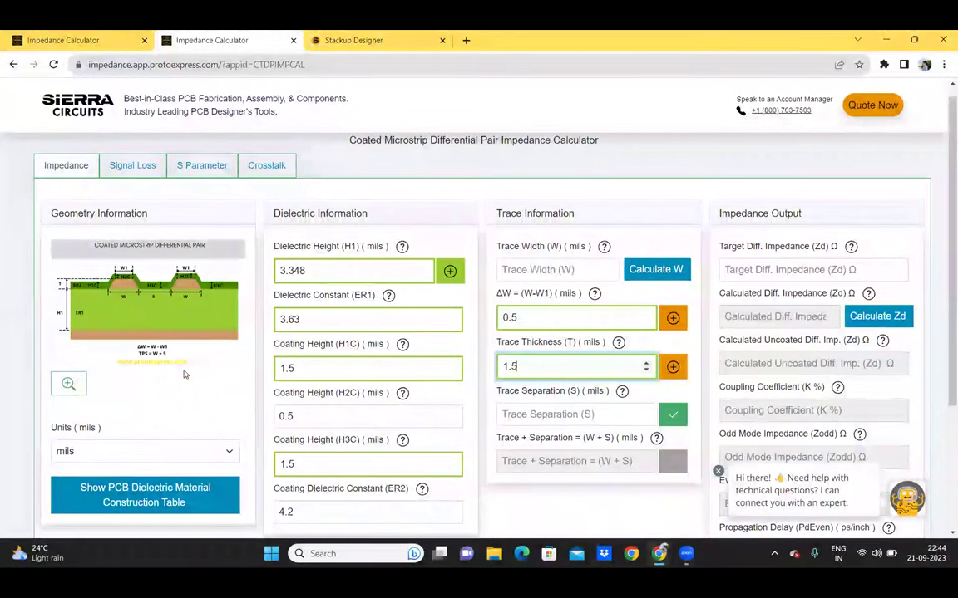
{"action": "left_click", "coordinate": [228, 453]}
{"action": "left_click", "coordinate": [228, 460]}
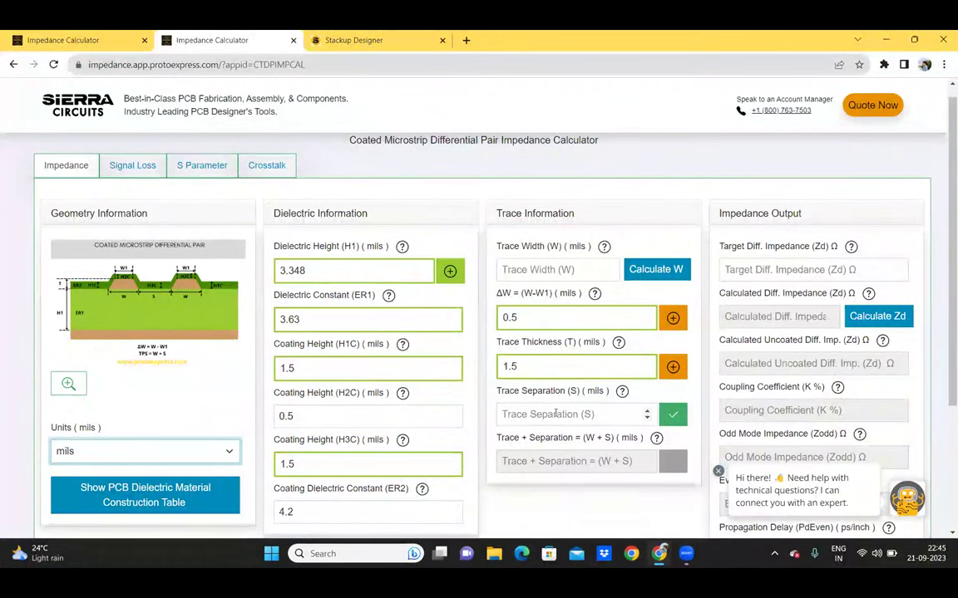
Enter 12 mils trace-plus-separation and 100 Ω target, calculating 4.35-mil width and 7.65-mil spacing
{"action": "left_click", "coordinate": [668, 467]}
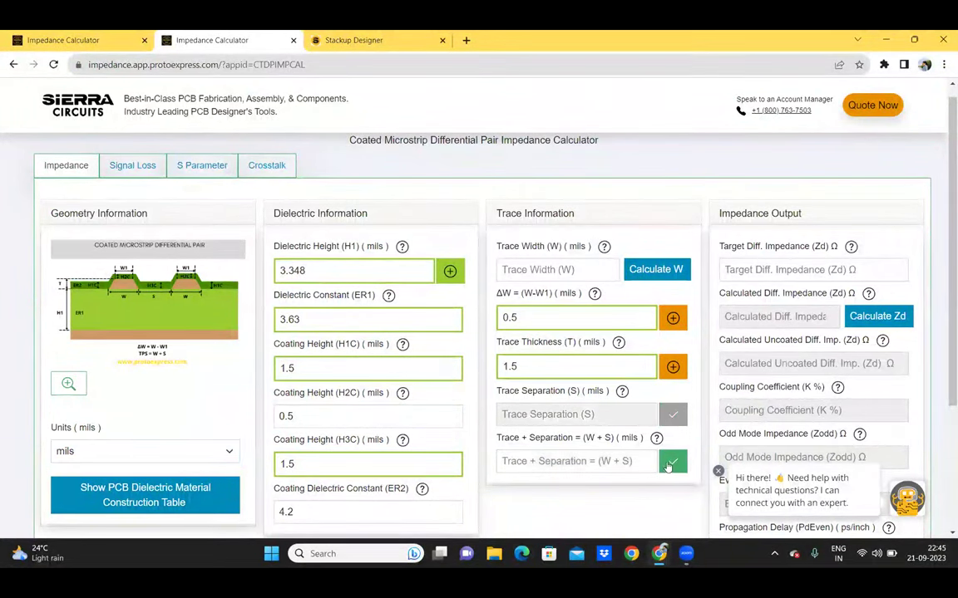
{"action": "left_click", "coordinate": [539, 466]}
{"action": "type", "text": "12"}
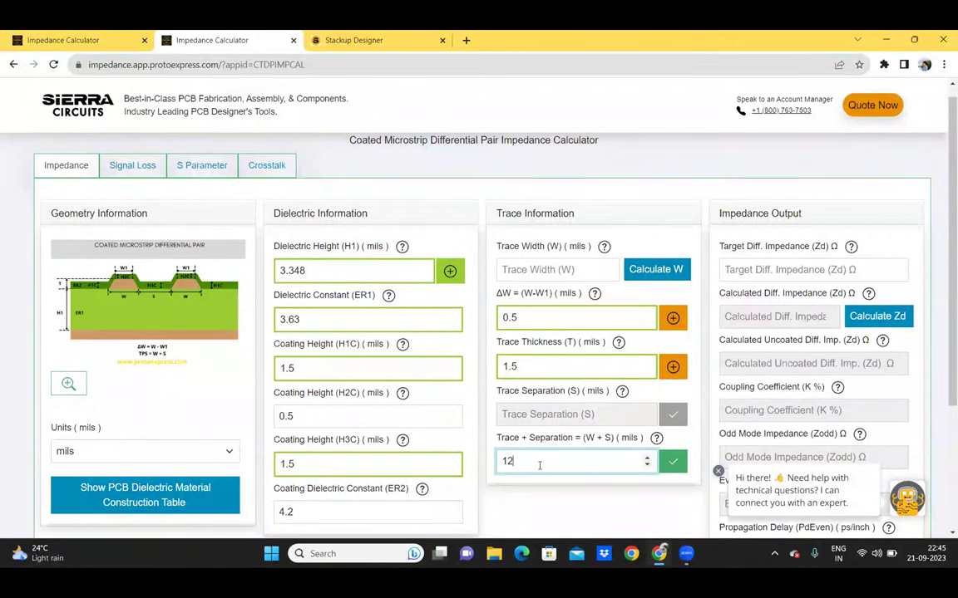
{"action": "left_click", "coordinate": [752, 270]}
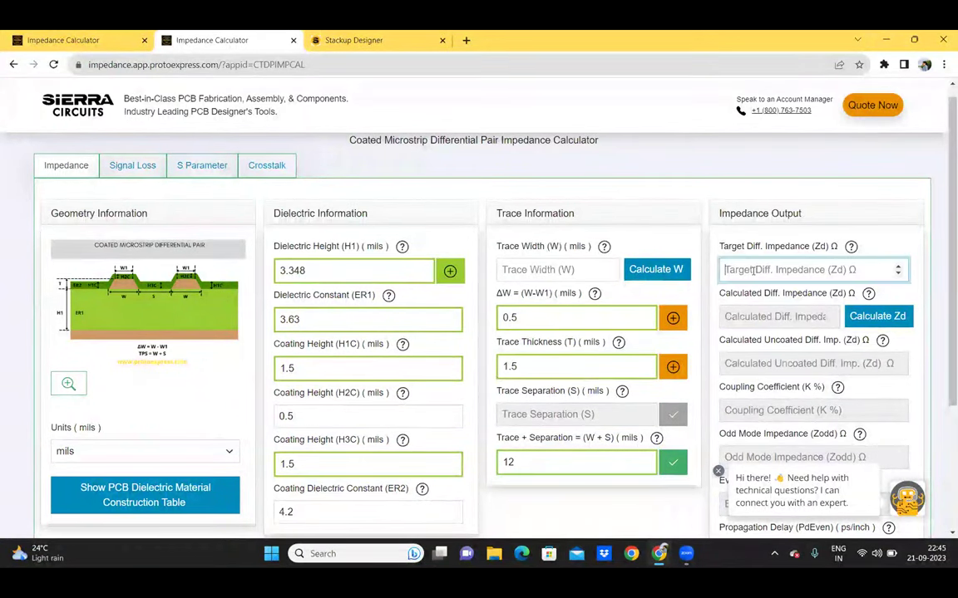
{"action": "type", "text": "100"}
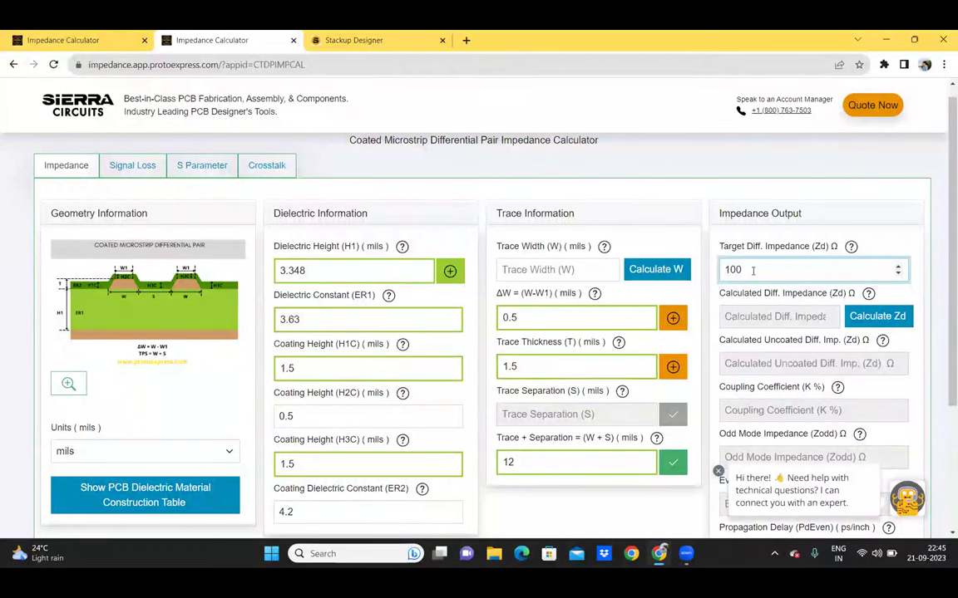
{"action": "left_click", "coordinate": [662, 271]}
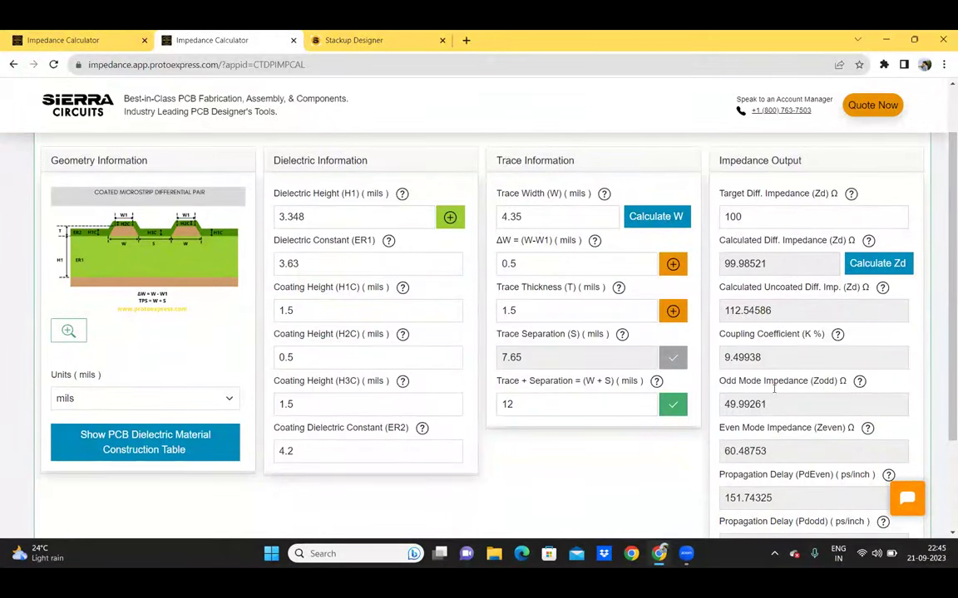
{"action": "scroll", "coordinate": [943, 382], "scroll_direction": "down", "scroll_amount": 1}
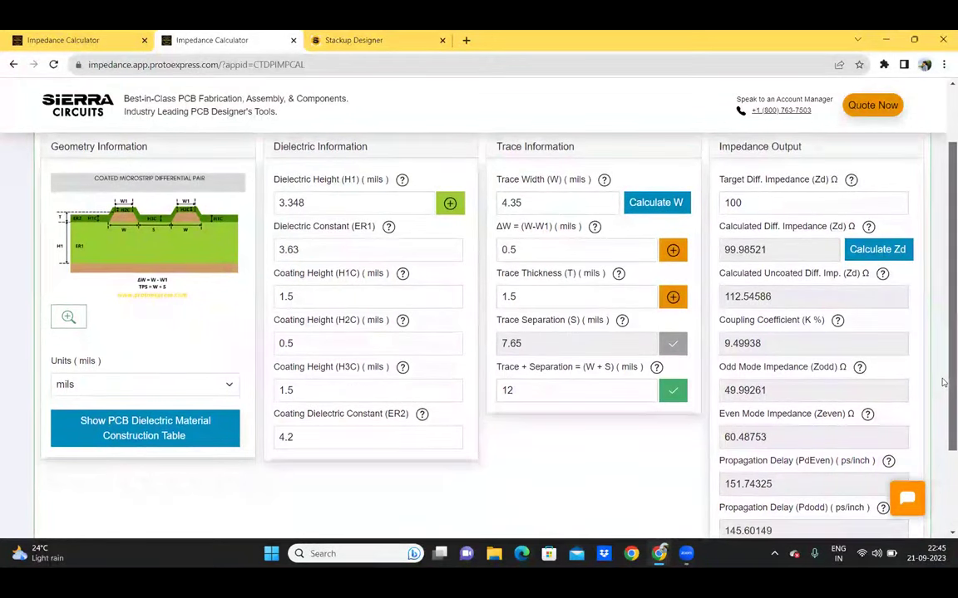
{"action": "scroll", "coordinate": [943, 381], "scroll_direction": "down", "scroll_amount": 2}
{"action": "scroll", "coordinate": [943, 366], "scroll_direction": "up", "scroll_amount": 4}
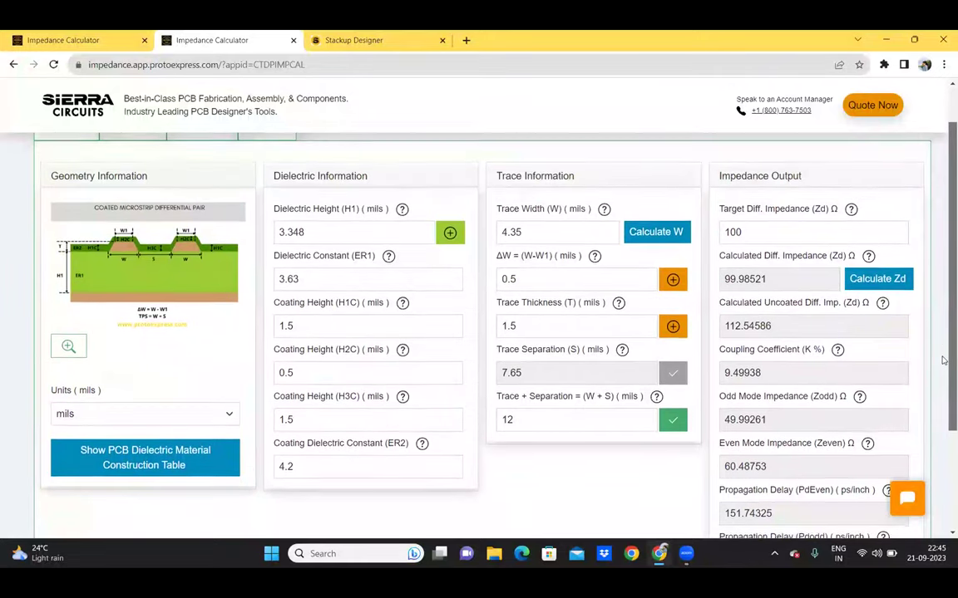
{"action": "scroll", "coordinate": [944, 360], "scroll_direction": "up", "scroll_amount": 3}
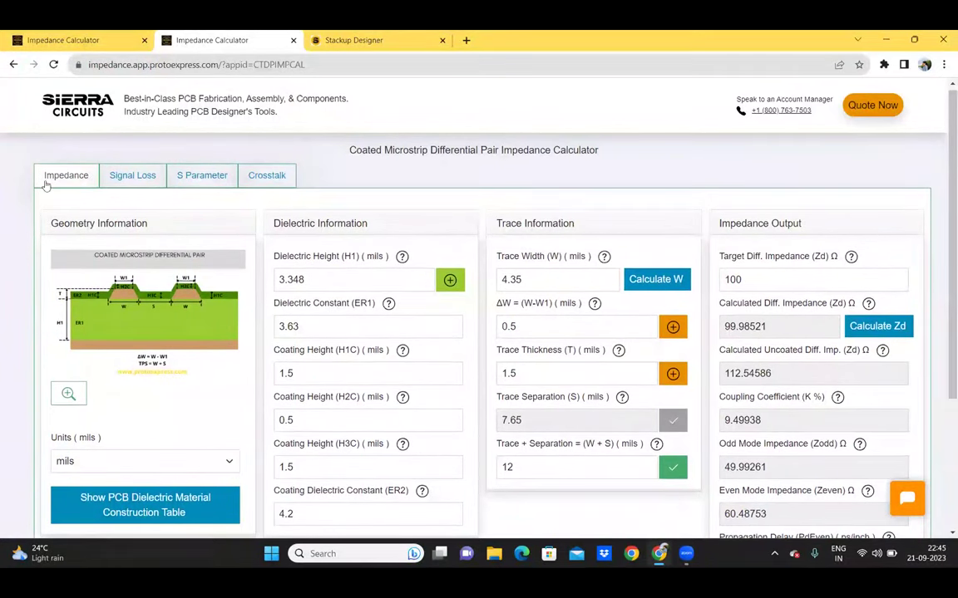
On the Crosstalk tab, set coupled trace length to 2 and signal rise time to 200 ps
{"action": "left_click", "coordinate": [279, 175]}
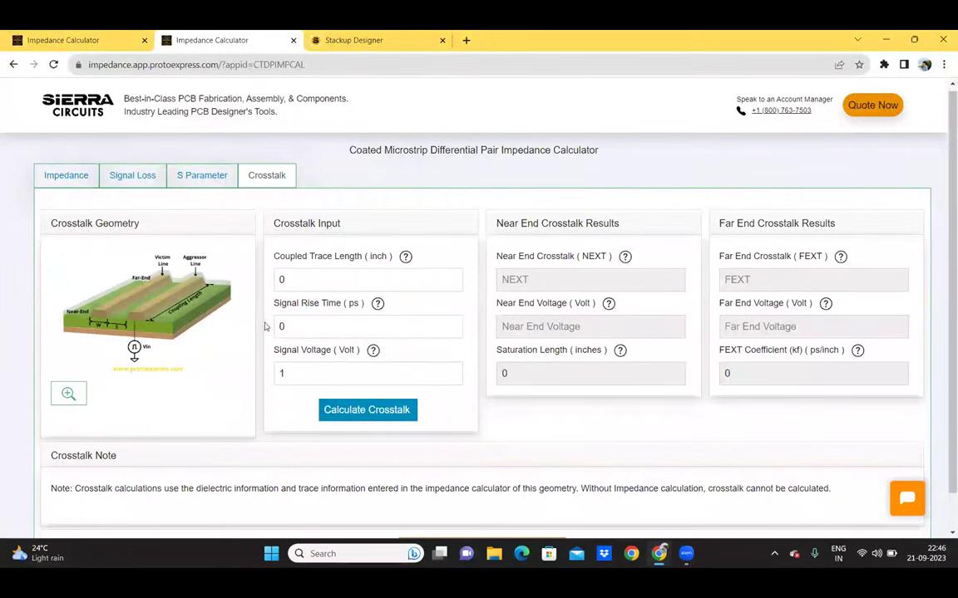
{"action": "left_click", "coordinate": [312, 278]}
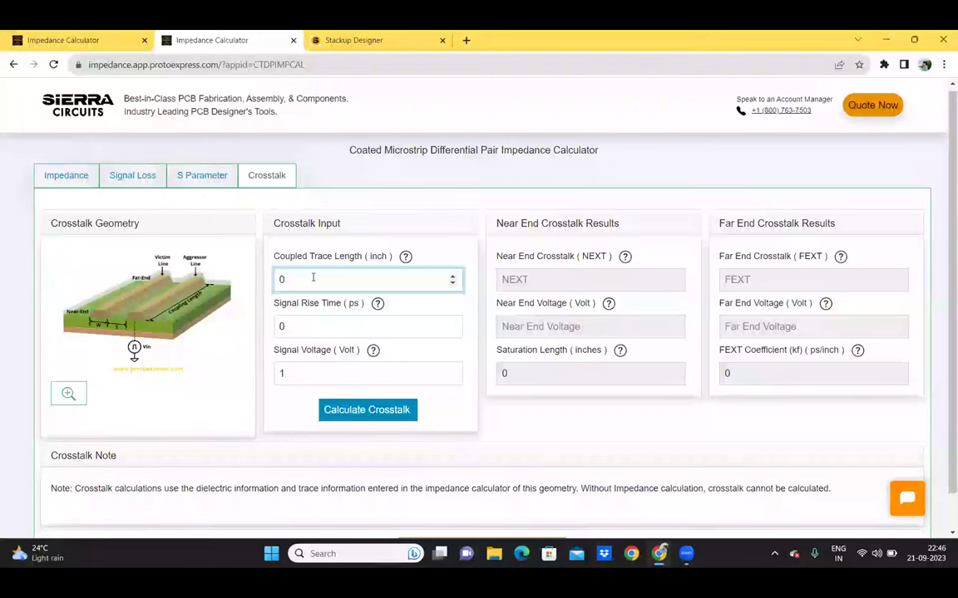
{"action": "key", "text": "BackSpace"}
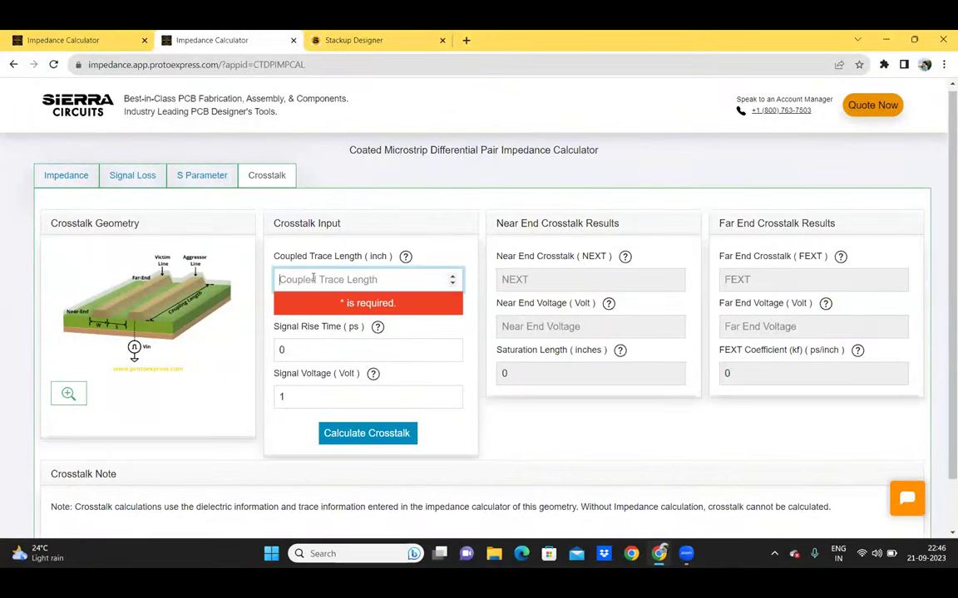
{"action": "type", "text": "2"}
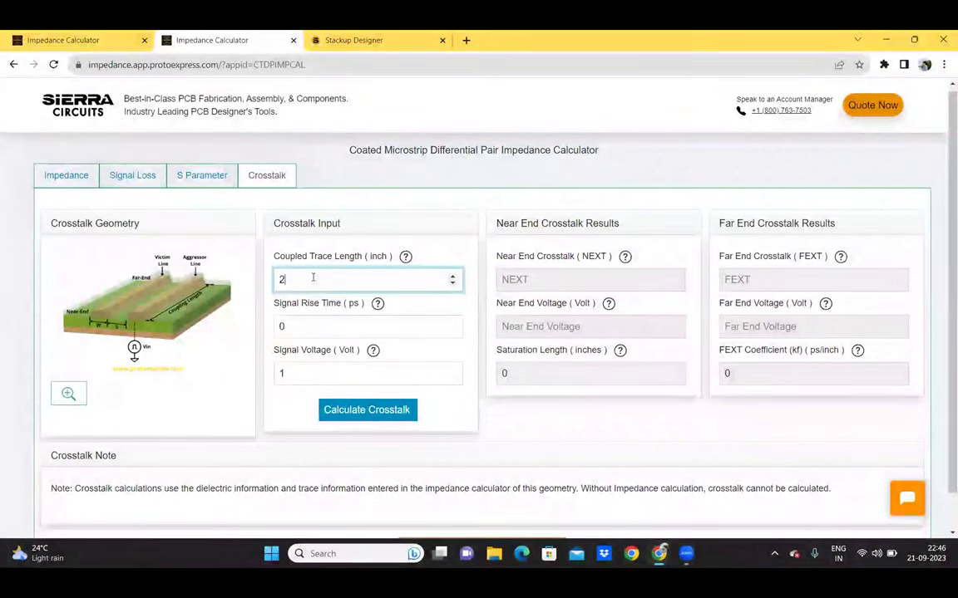
{"action": "left_click", "coordinate": [313, 327]}
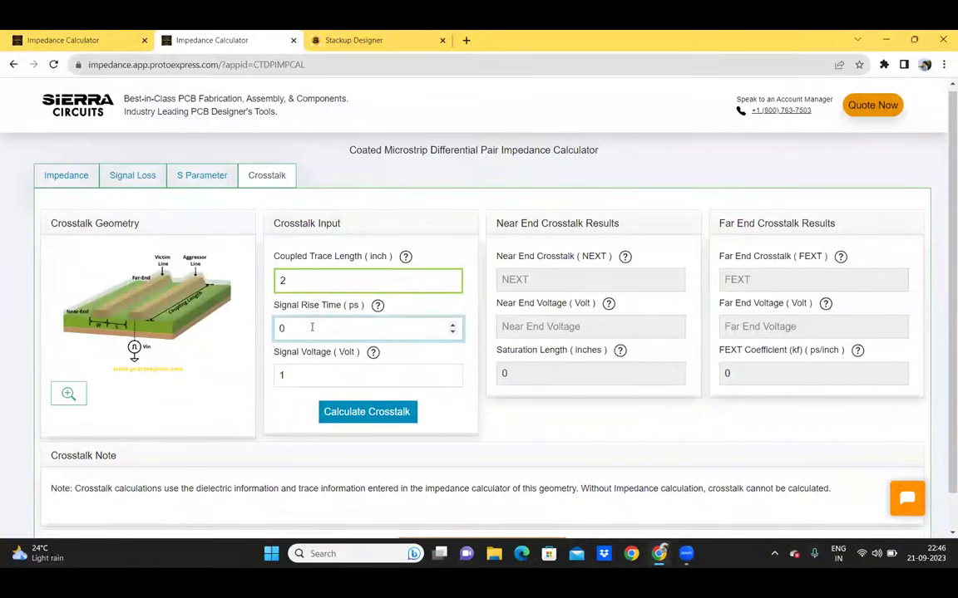
{"action": "key", "text": "BackSpace"}
{"action": "type", "text": "200"}
Set signal voltage to 2 V and compute crosstalk: NEXT 4.748E-02, FEXT -3.044E-02
{"action": "left_click", "coordinate": [300, 375]}
{"action": "key", "text": "BackSpace"}
{"action": "type", "text": "2"}
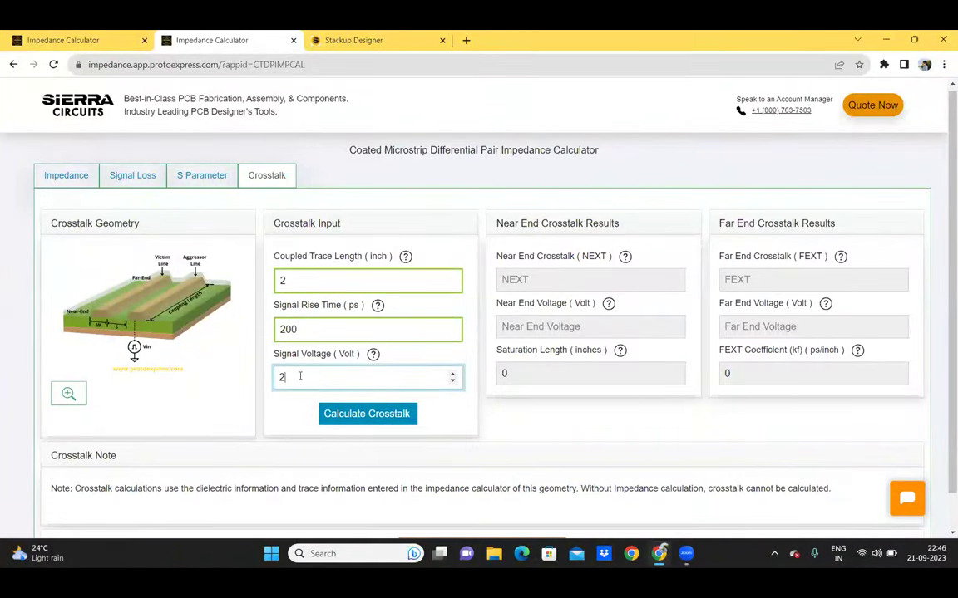
{"action": "left_click", "coordinate": [368, 415]}
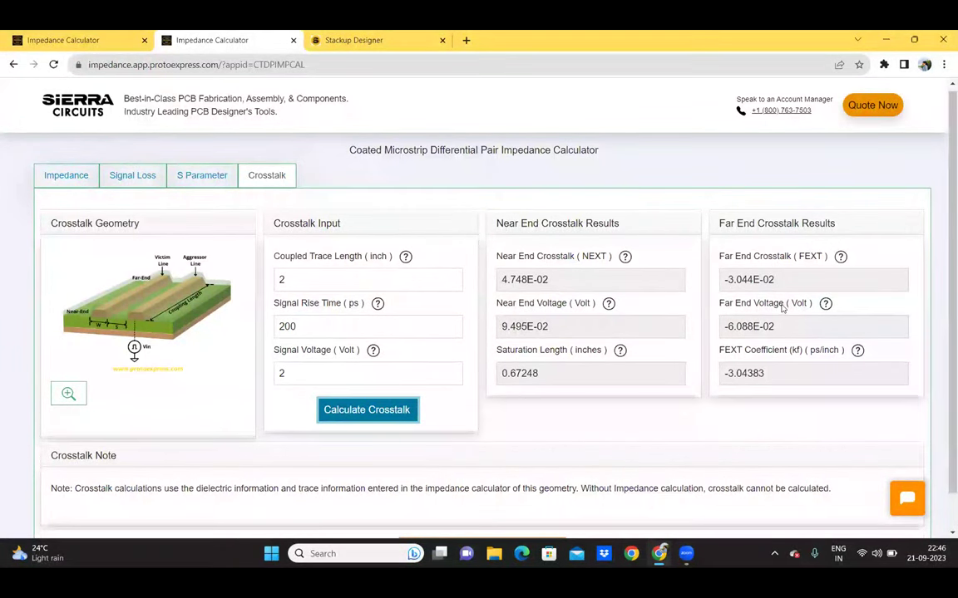
{"action": "left_click", "coordinate": [302, 283]}
Recalculate crosstalk with a 3-inch coupled length, giving FEXT -4.566E-02
{"action": "key", "text": "BackSpace"}
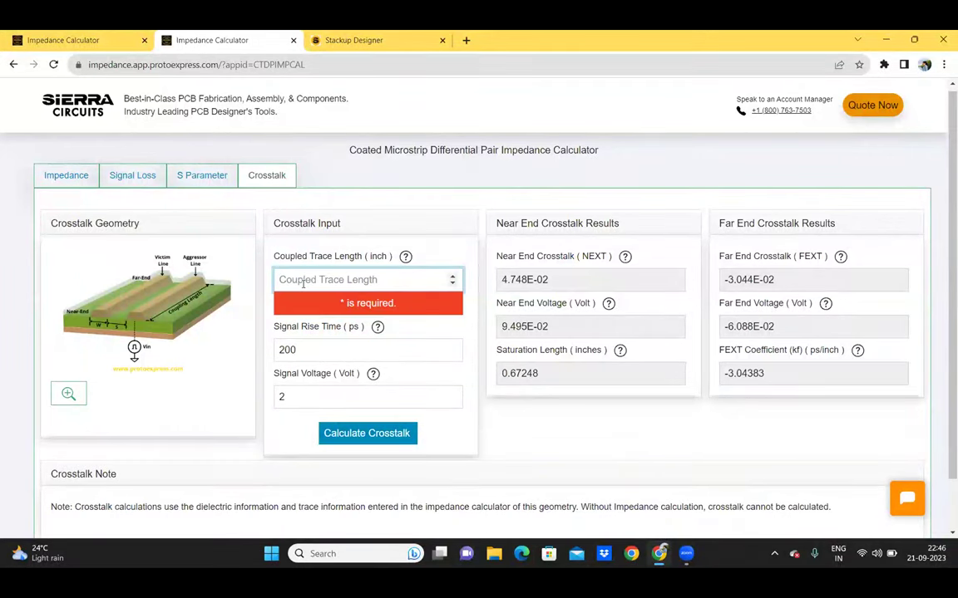
{"action": "type", "text": "3"}
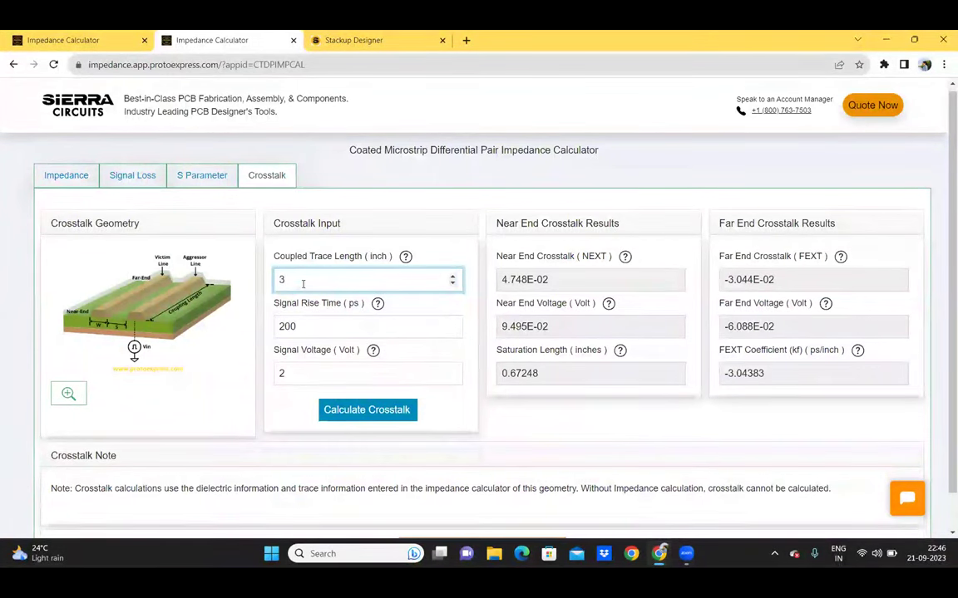
{"action": "left_click", "coordinate": [374, 415]}
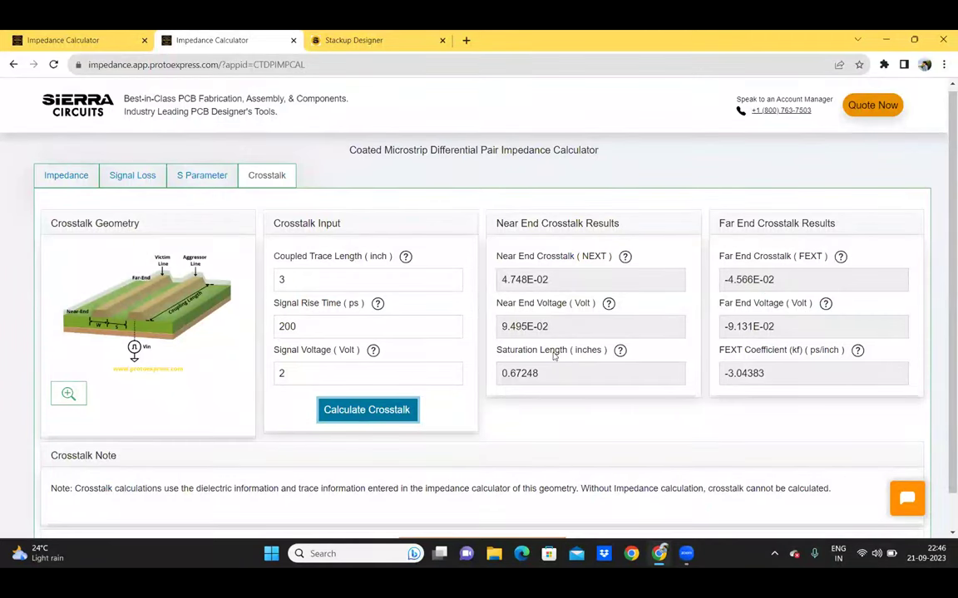
Recalculate crosstalk with a 100 ps rise time, giving FEXT -9.131E-02 and saturation length 0.33624
{"action": "left_click", "coordinate": [335, 330]}
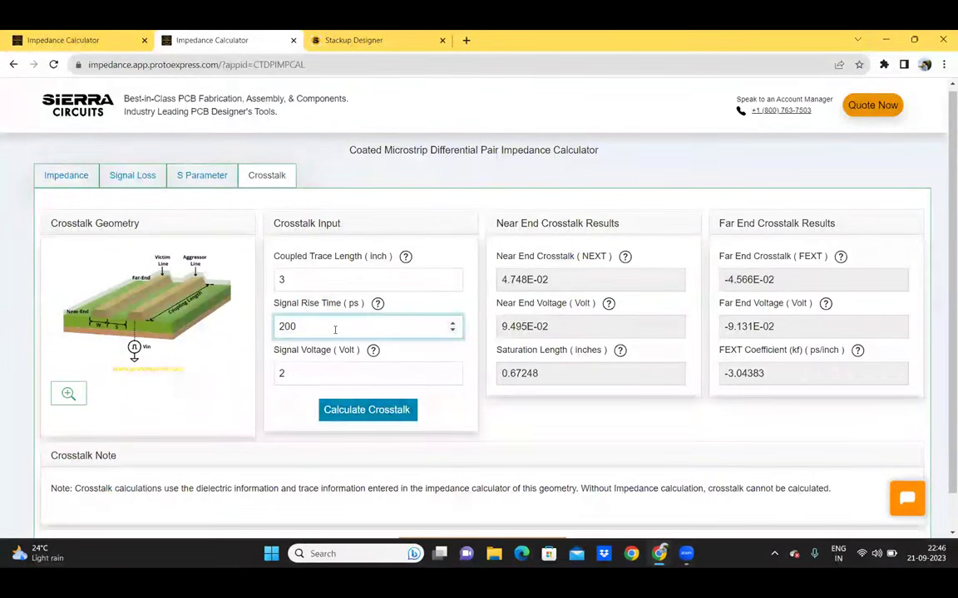
{"action": "key", "text": "BackSpace"}
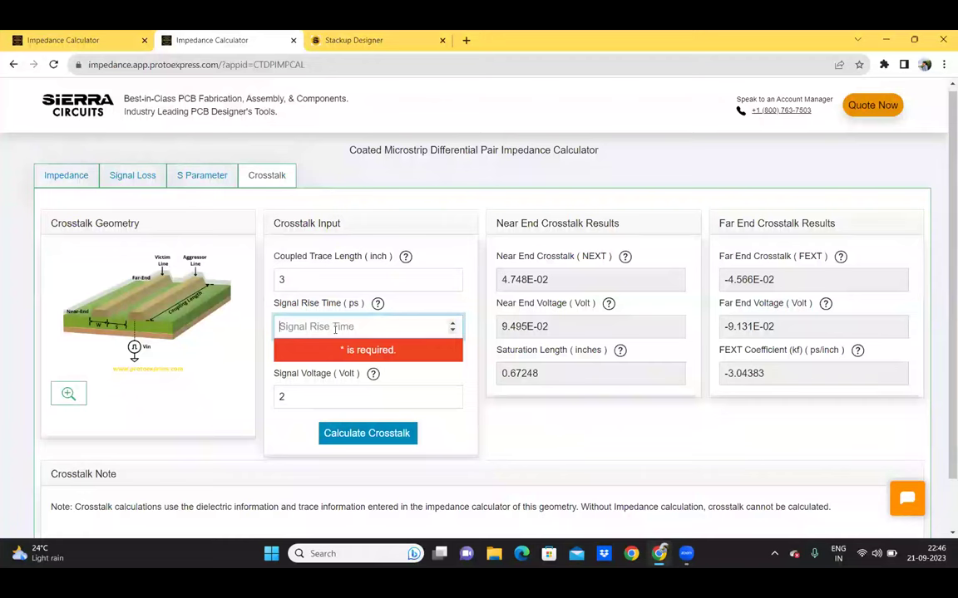
{"action": "type", "text": "100"}
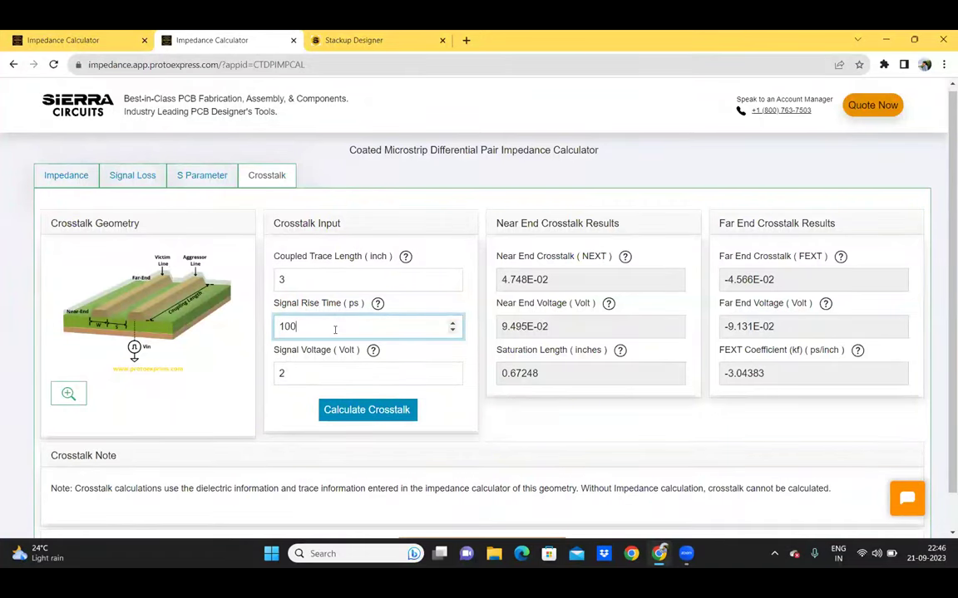
{"action": "left_click", "coordinate": [373, 413]}
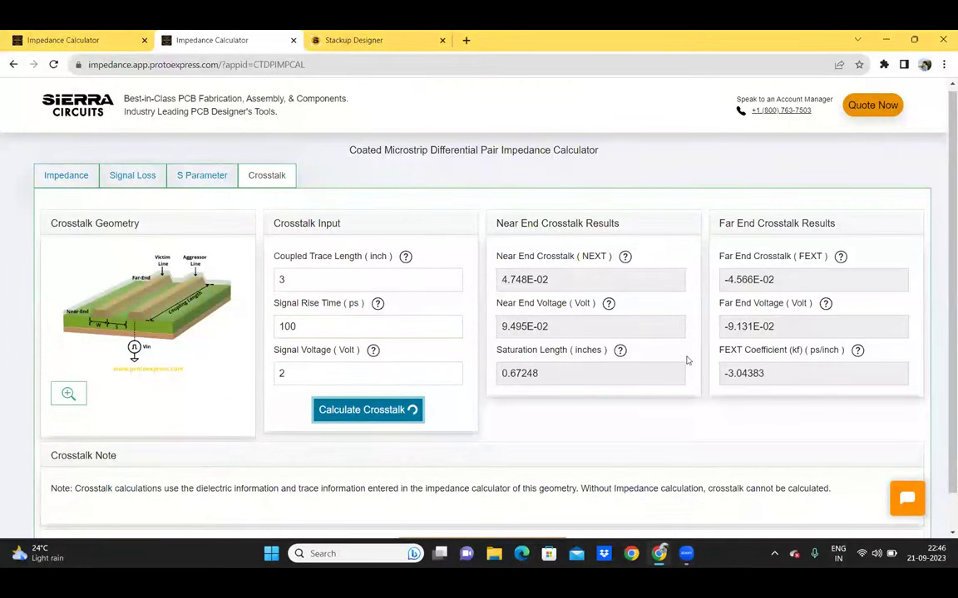